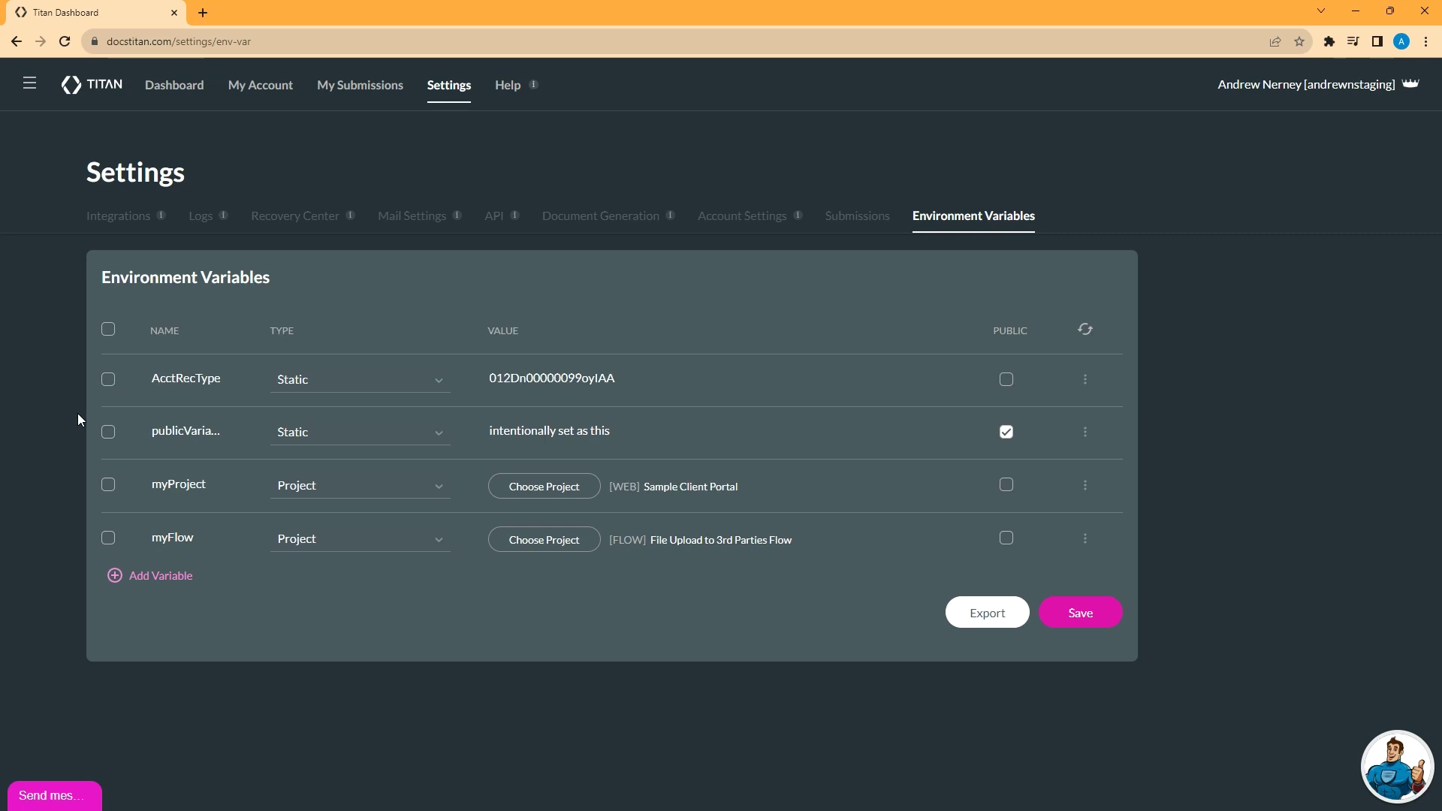
Step: Examine the available type options and the value of the AcctRecType variable, and the type options of myProject
click(397, 382)
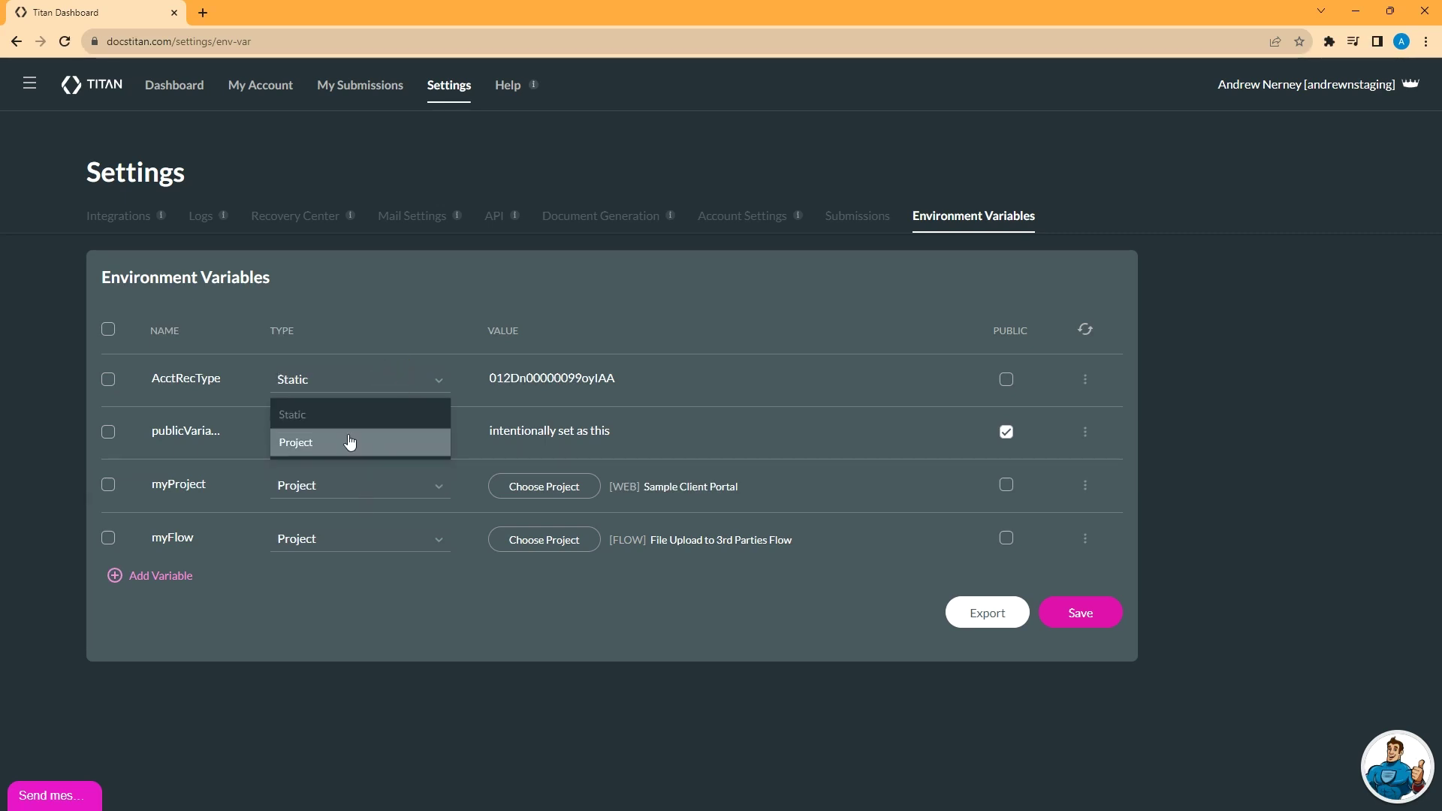
click(361, 377)
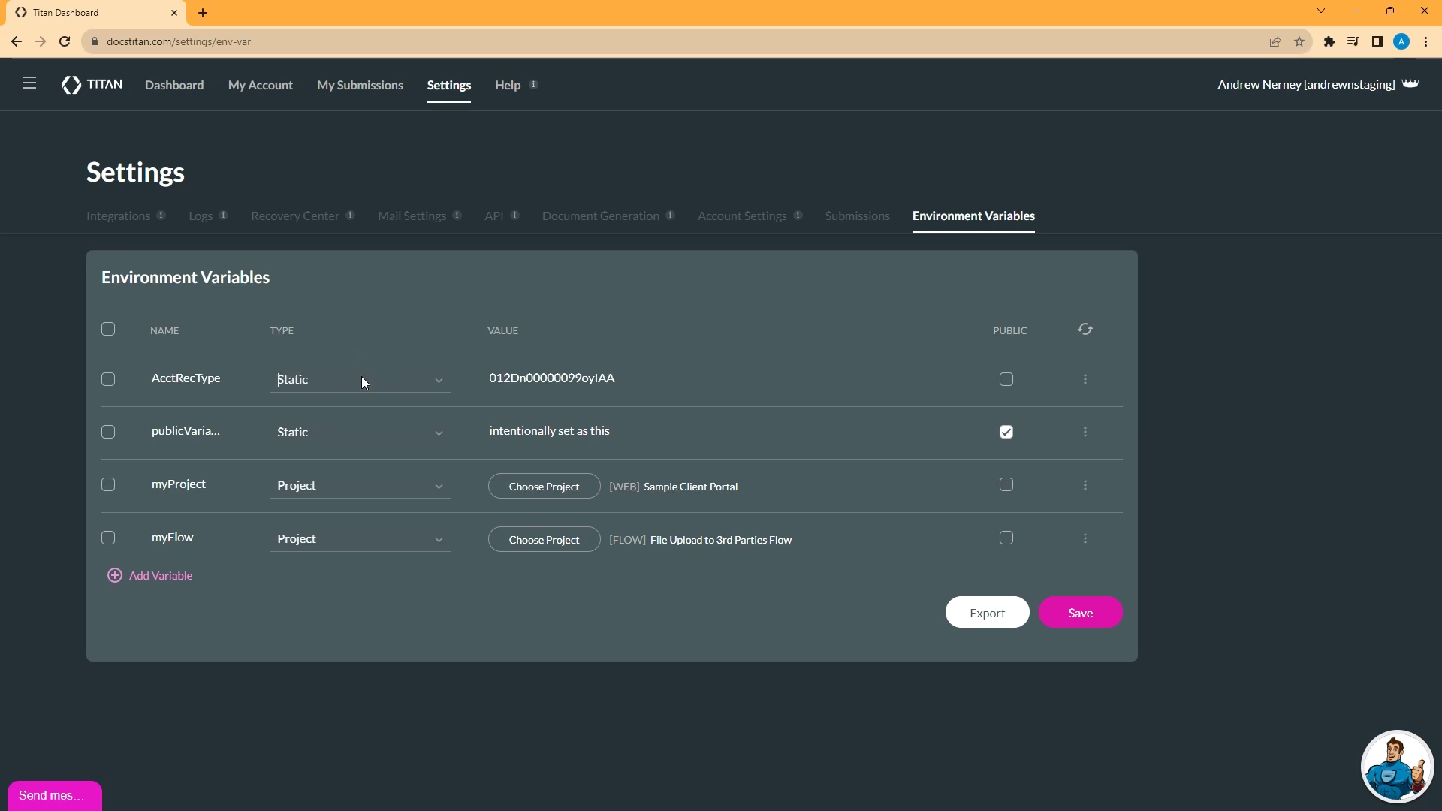
click(522, 378)
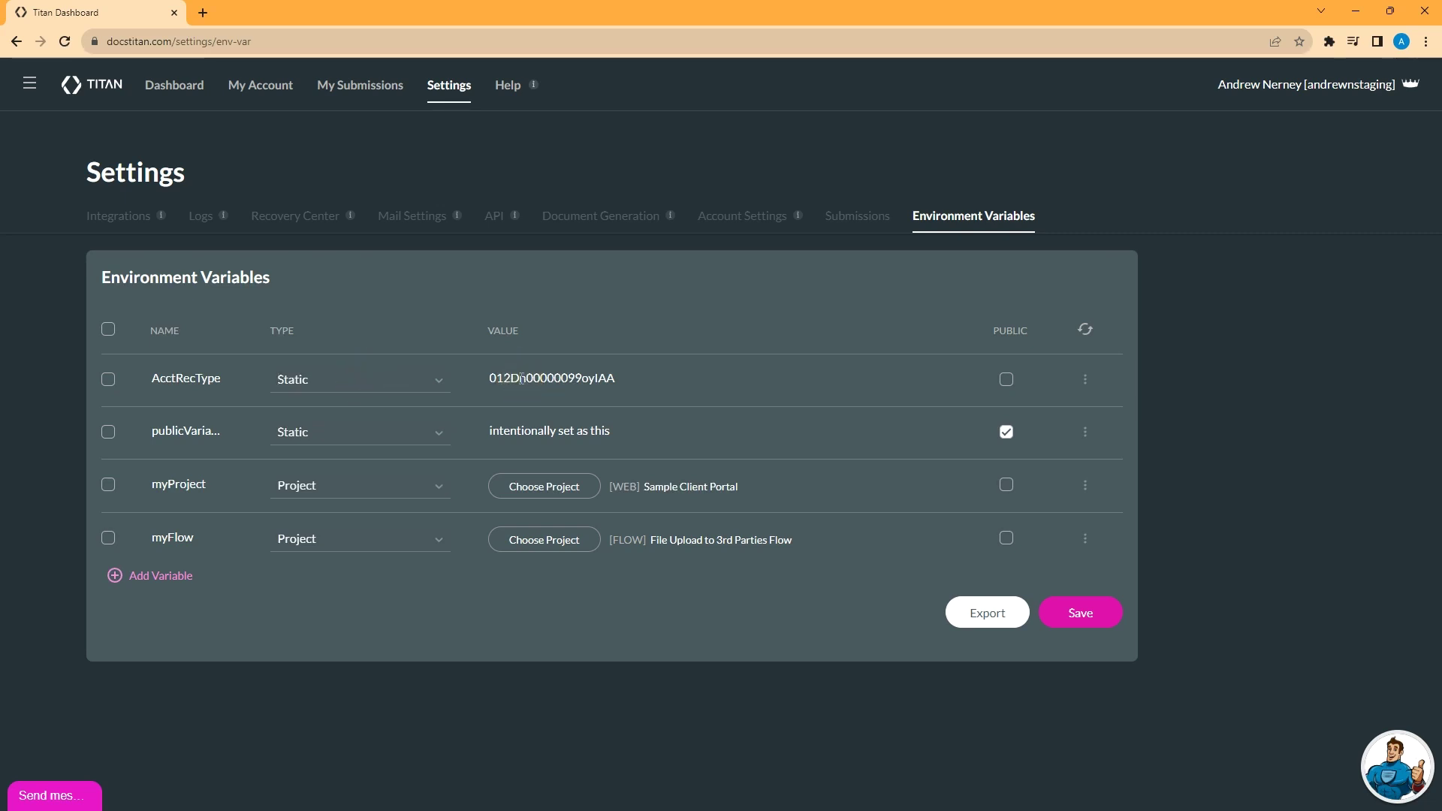
click(186, 390)
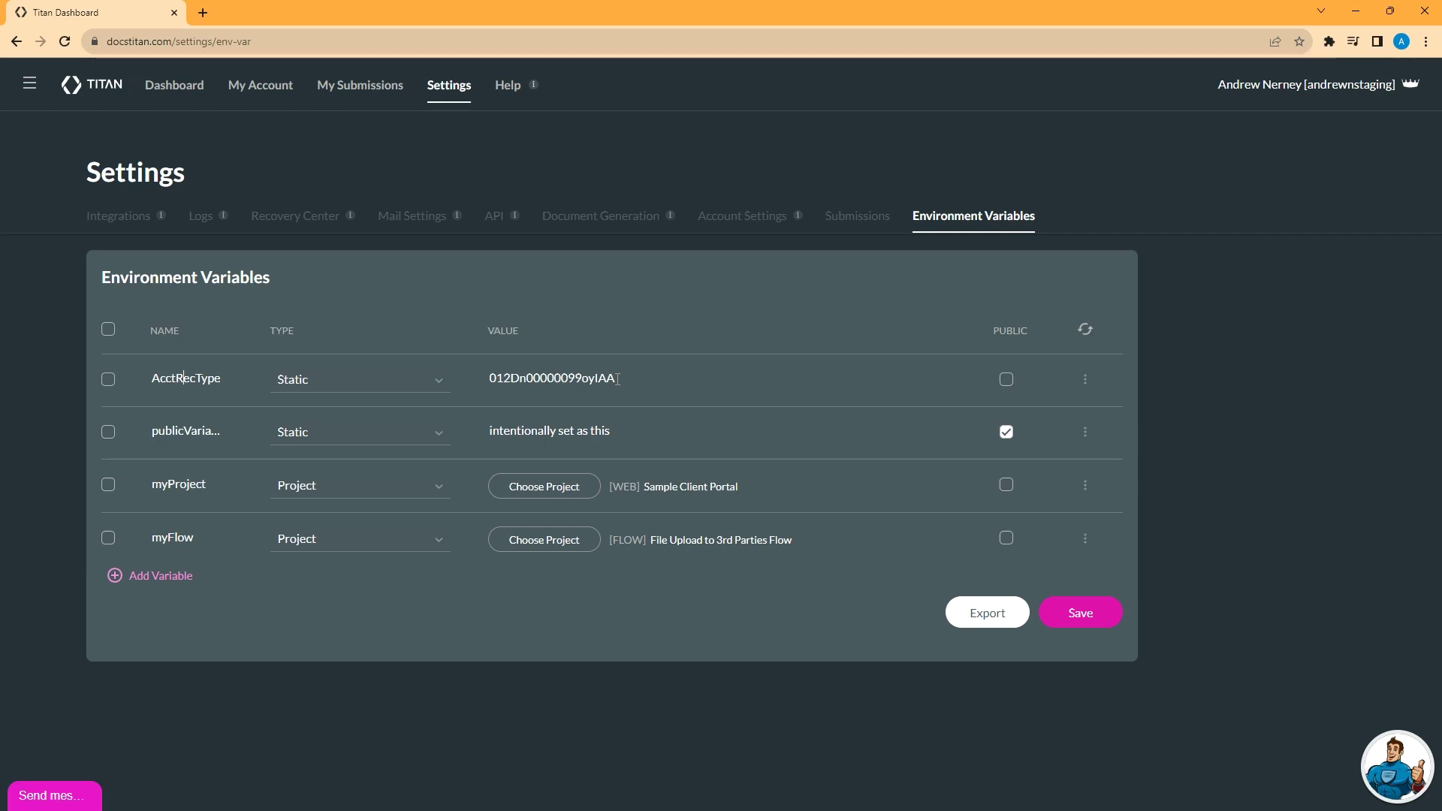
drag(620, 379, 495, 390)
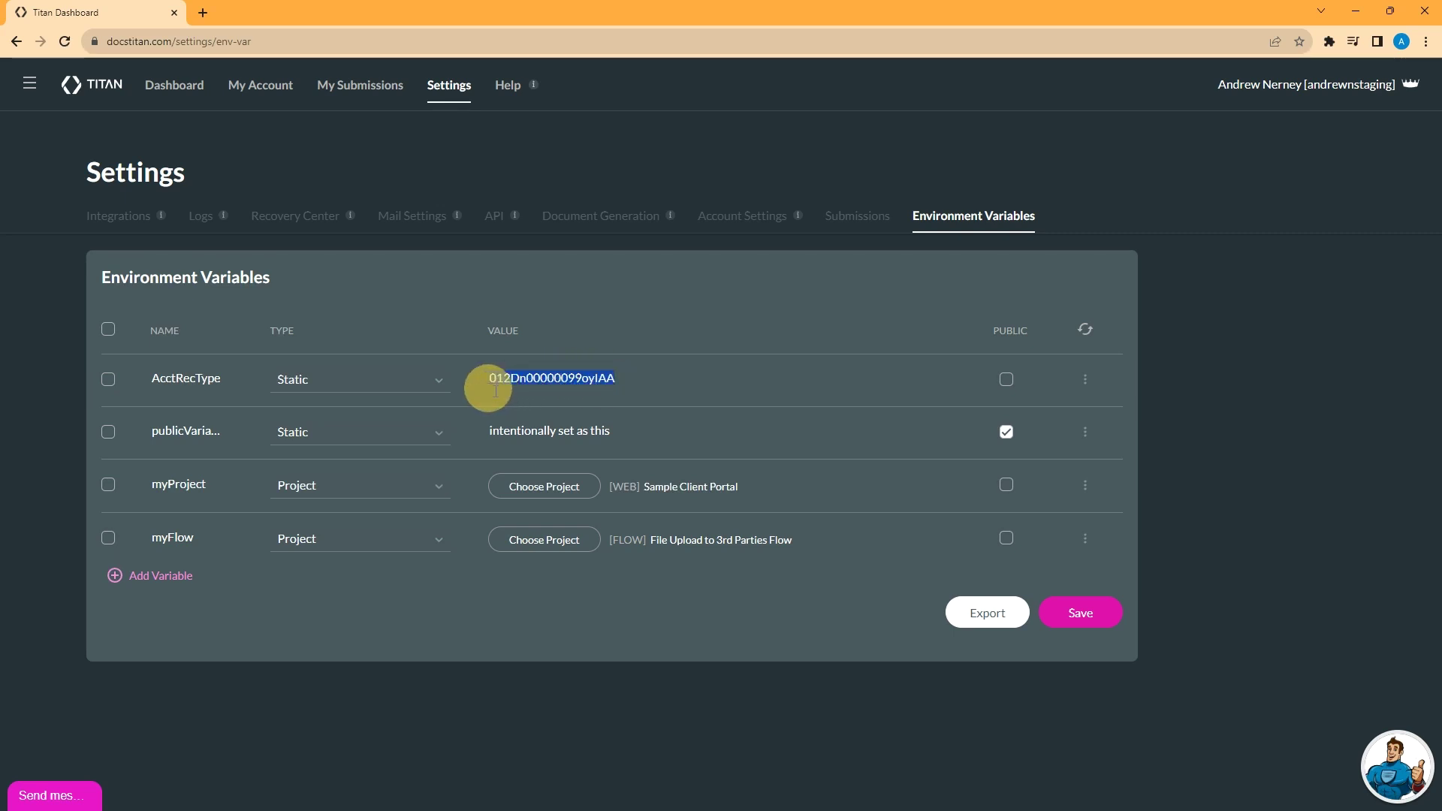
click(625, 381)
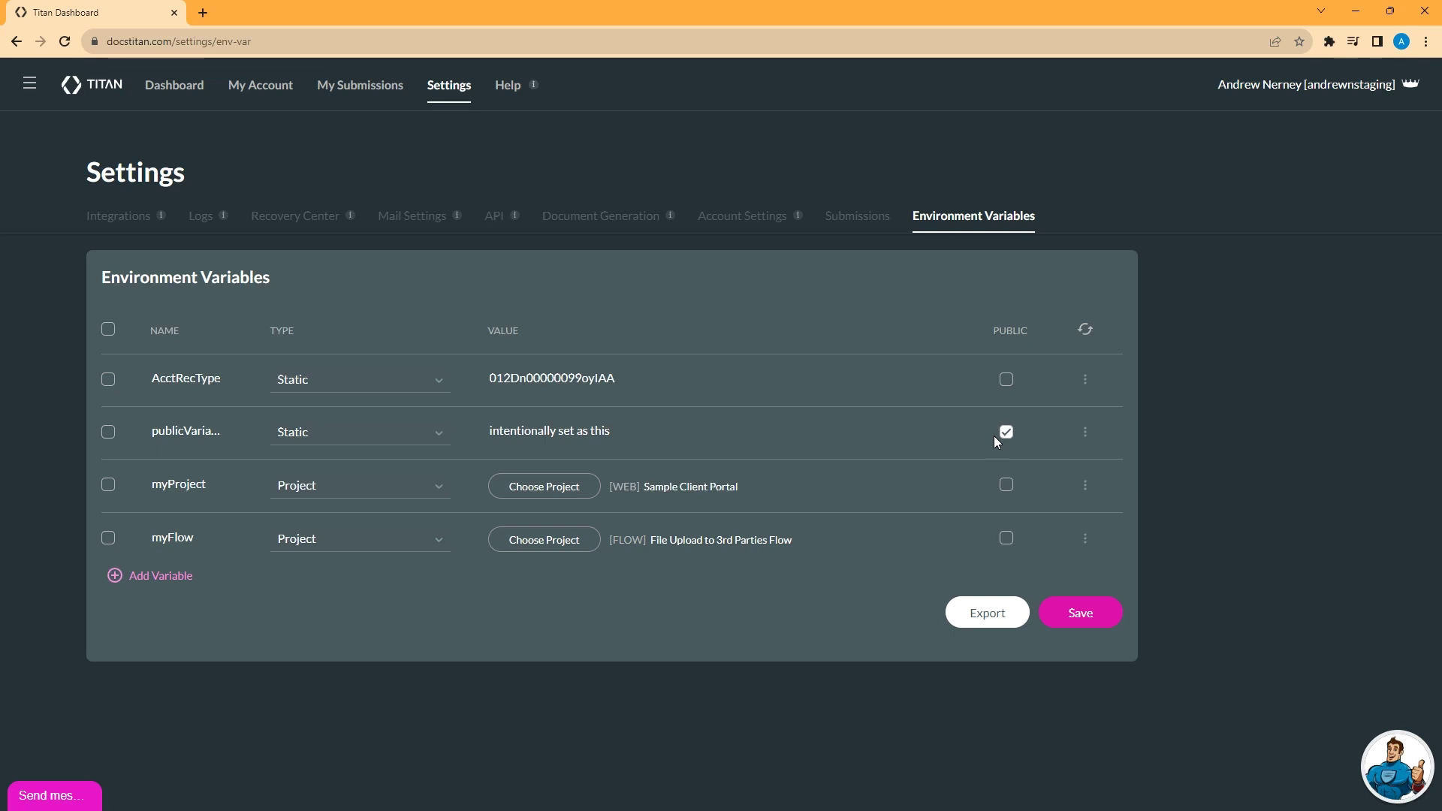
click(437, 495)
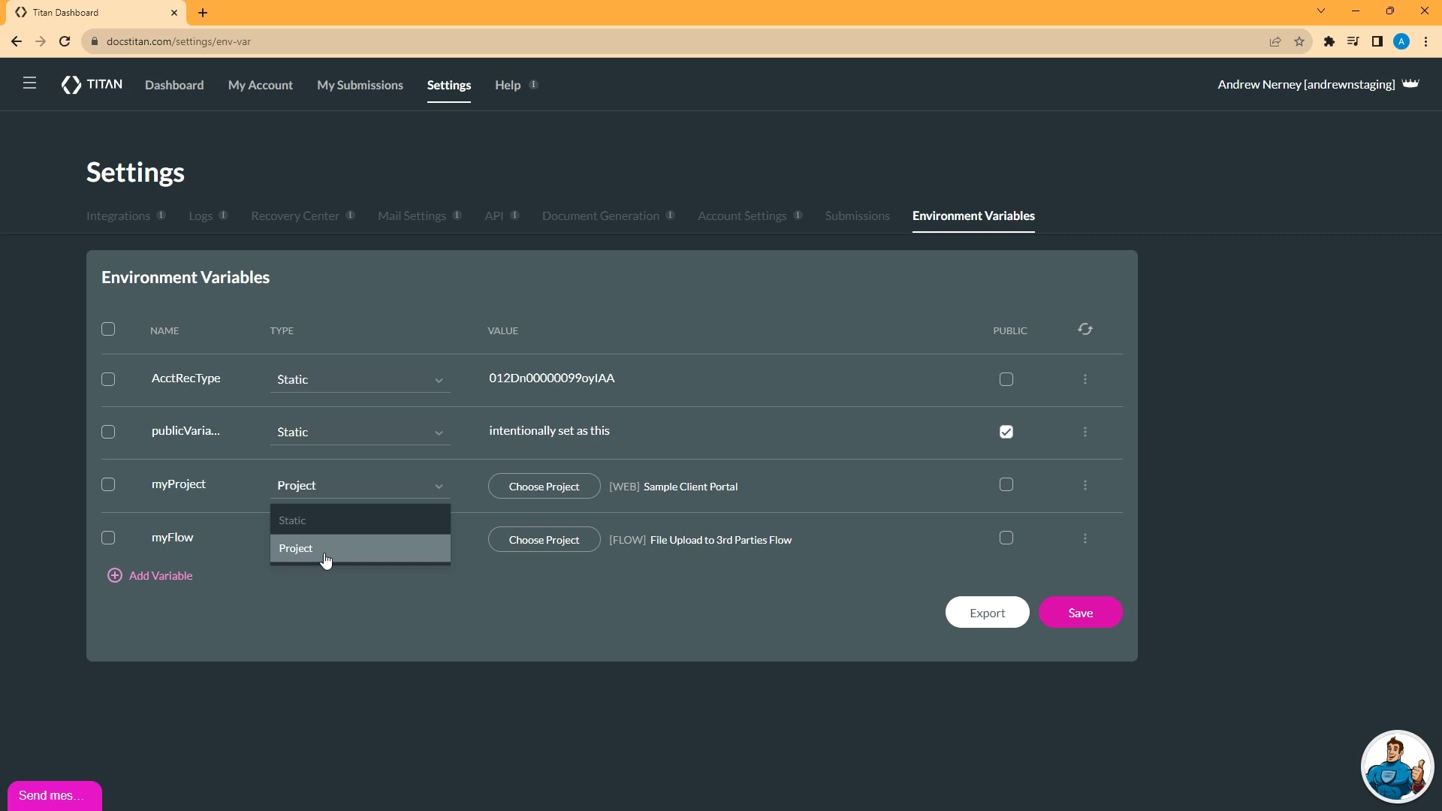
click(231, 494)
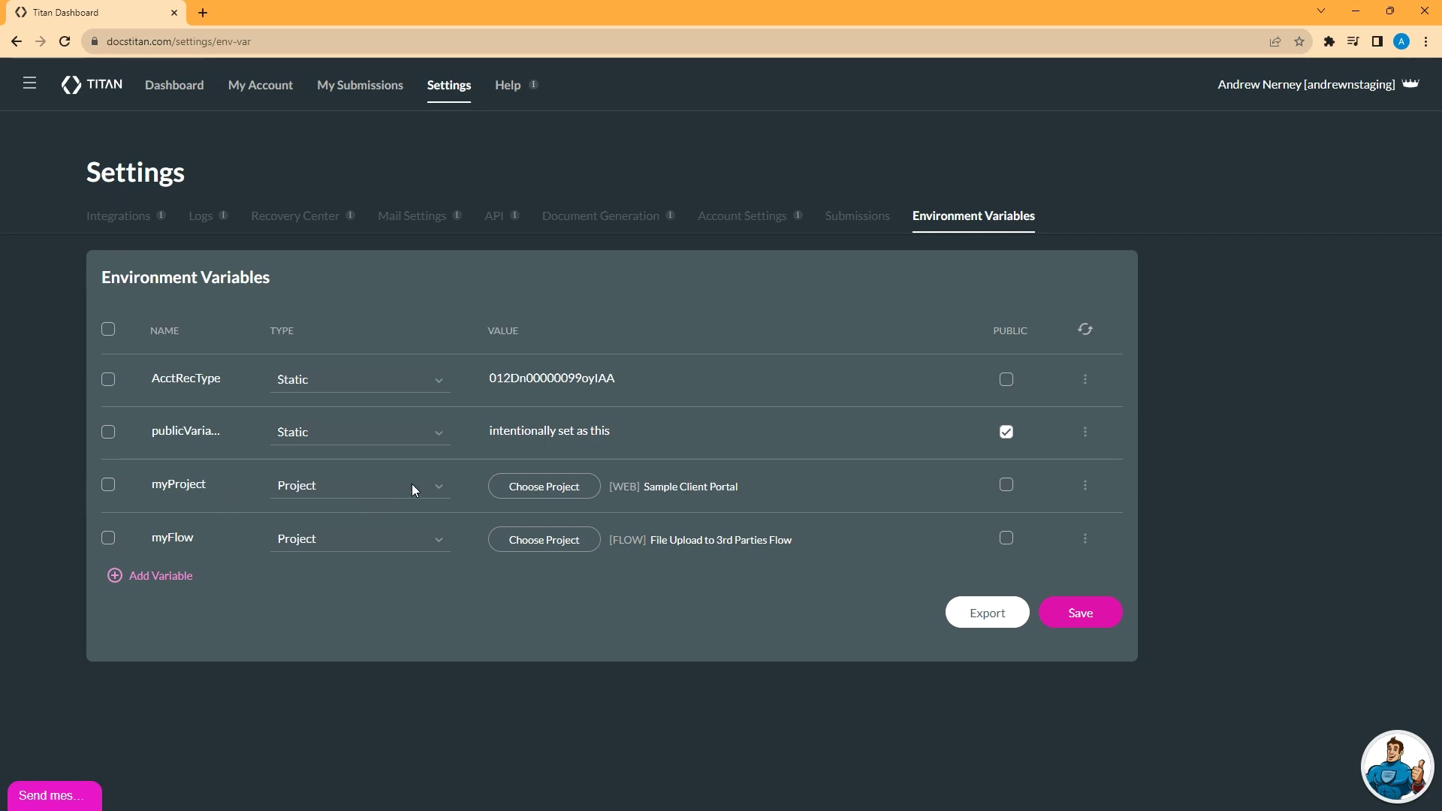
Step: Add an environment variable named newVariable, keeping the Static type, and set its value to 123
click(155, 578)
click(160, 578)
text(newVariable)
click(426, 589)
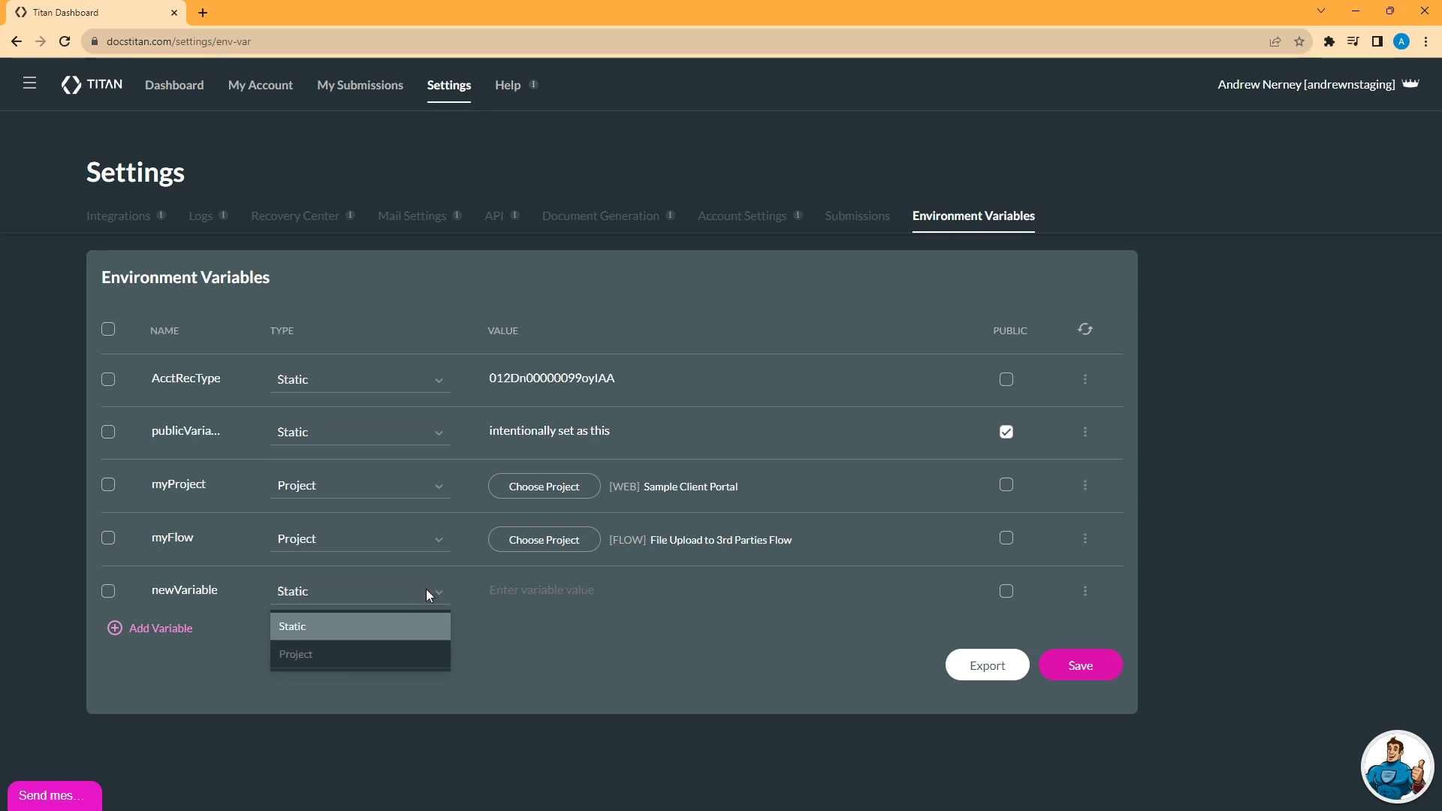
click(428, 589)
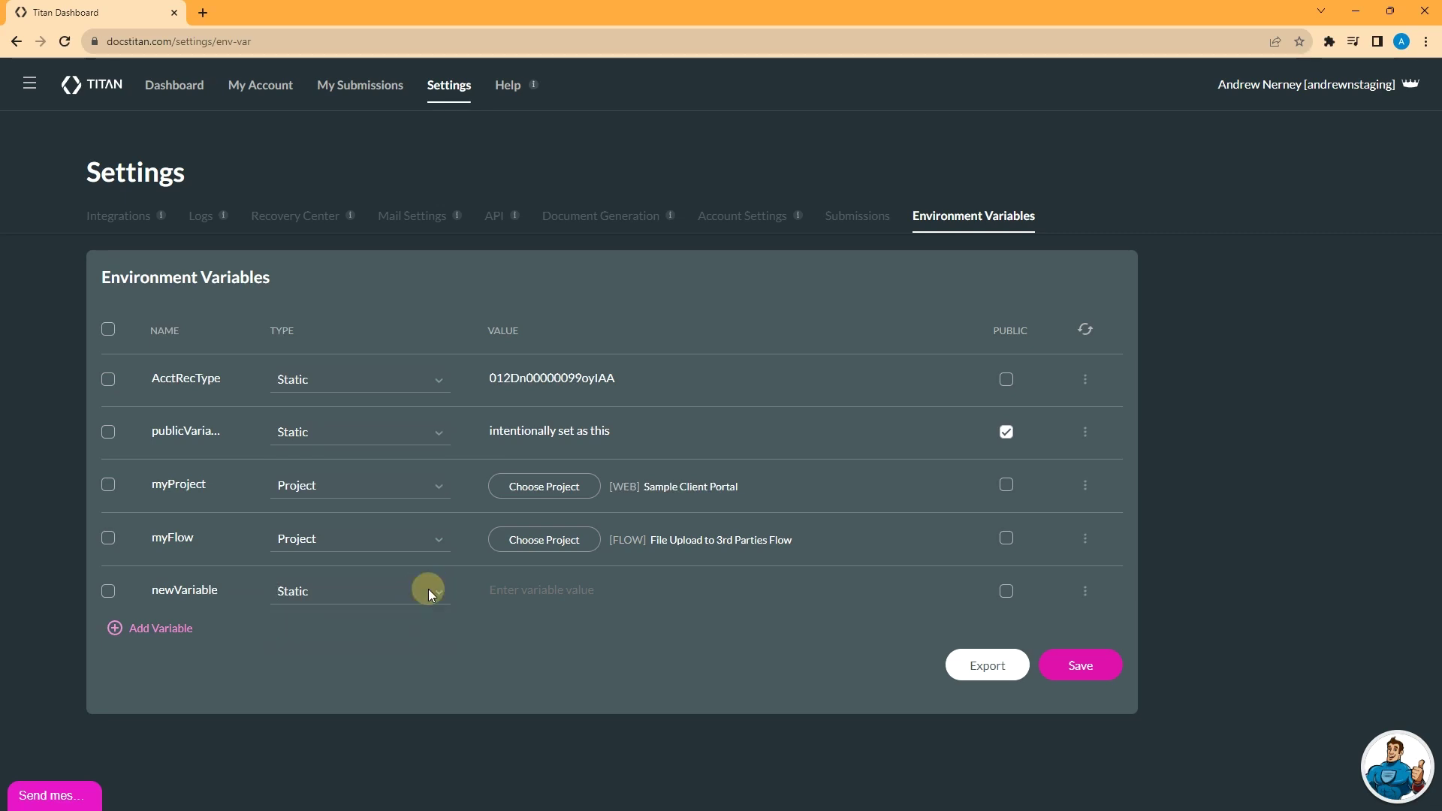
click(545, 593)
text(123)
Step: Add a Project-type variable named newProjVar and assign it the Docs project Construction-Contract-mapped.docx
click(164, 633)
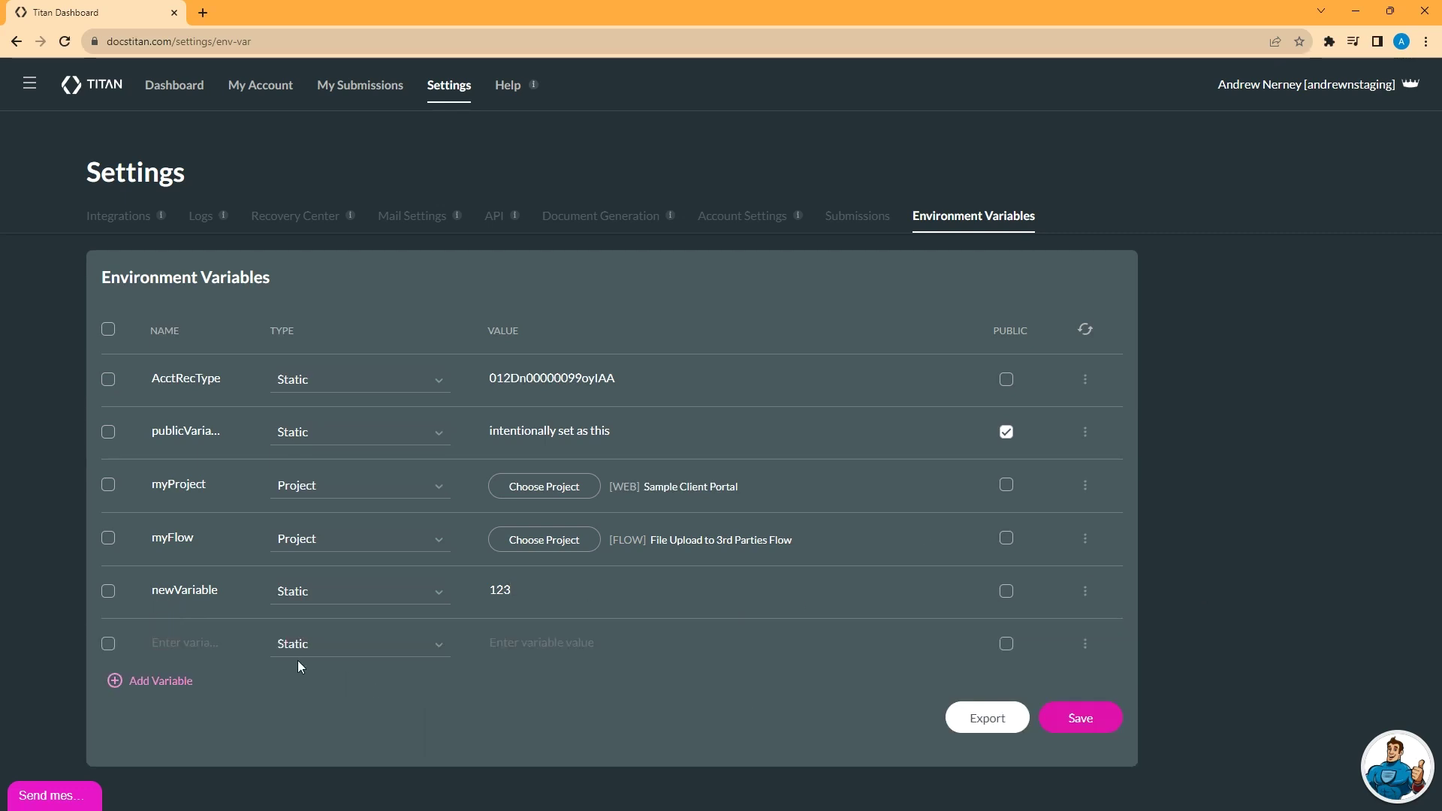
click(207, 643)
text(newProjVar)
click(395, 652)
click(325, 704)
click(547, 644)
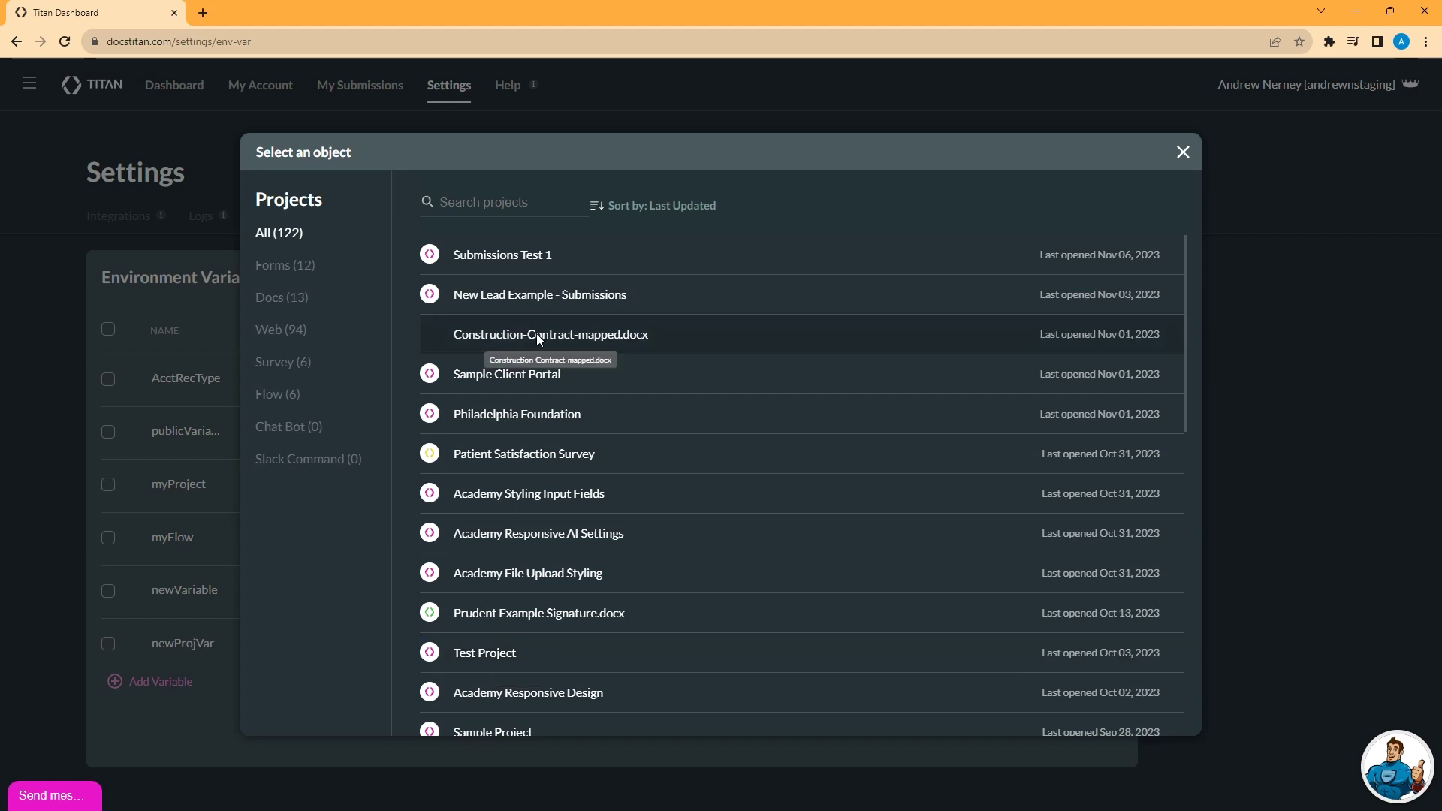
click(278, 298)
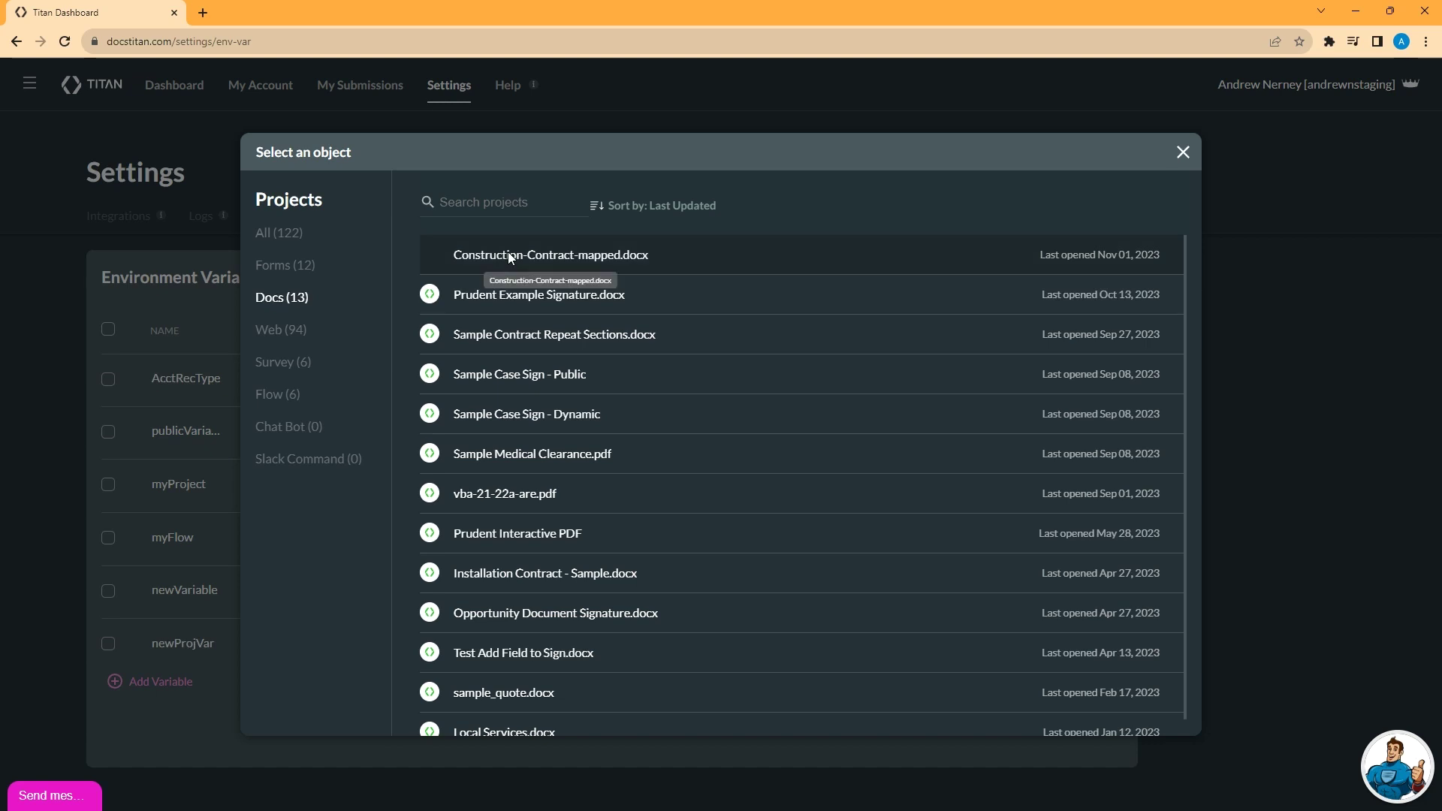
click(660, 257)
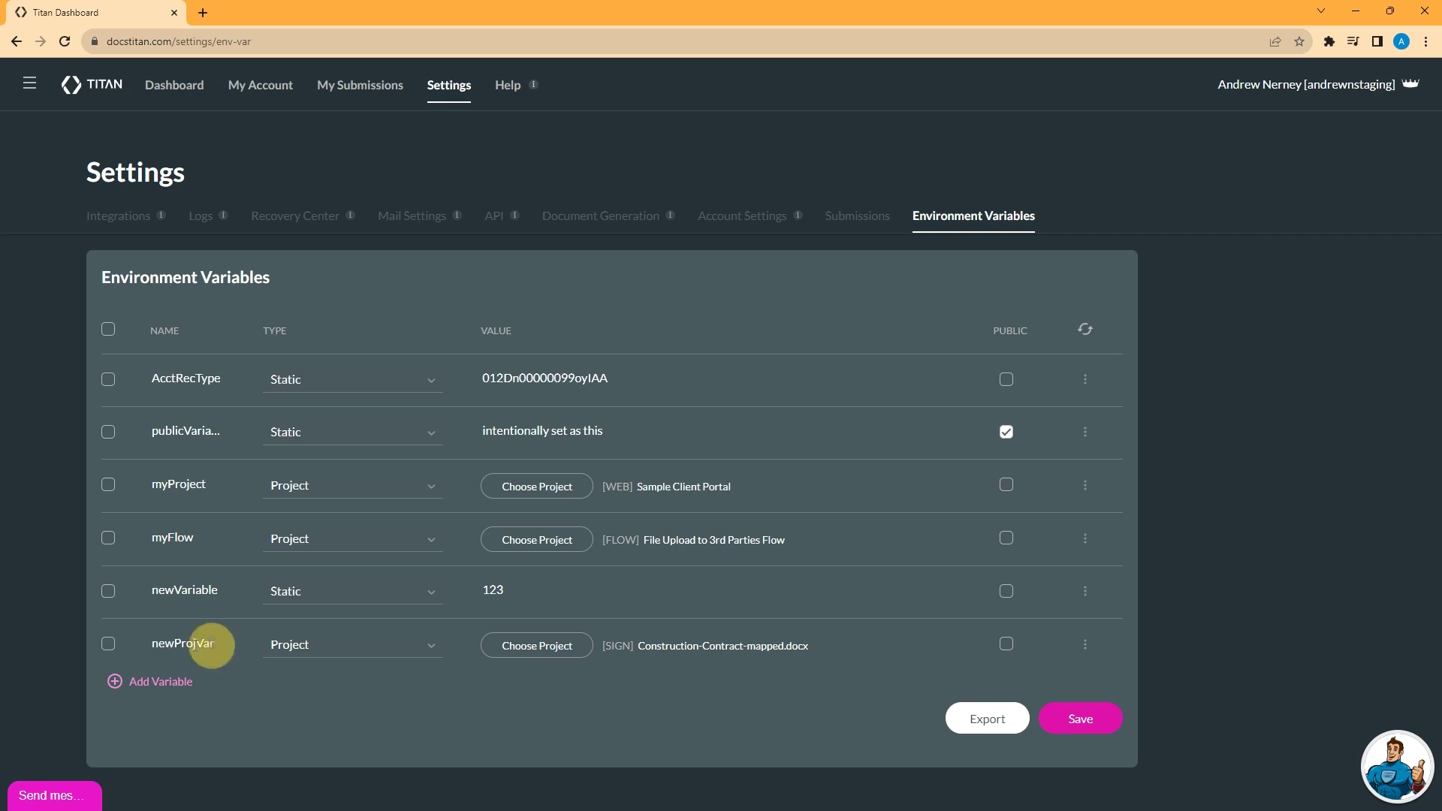
double_click(199, 646)
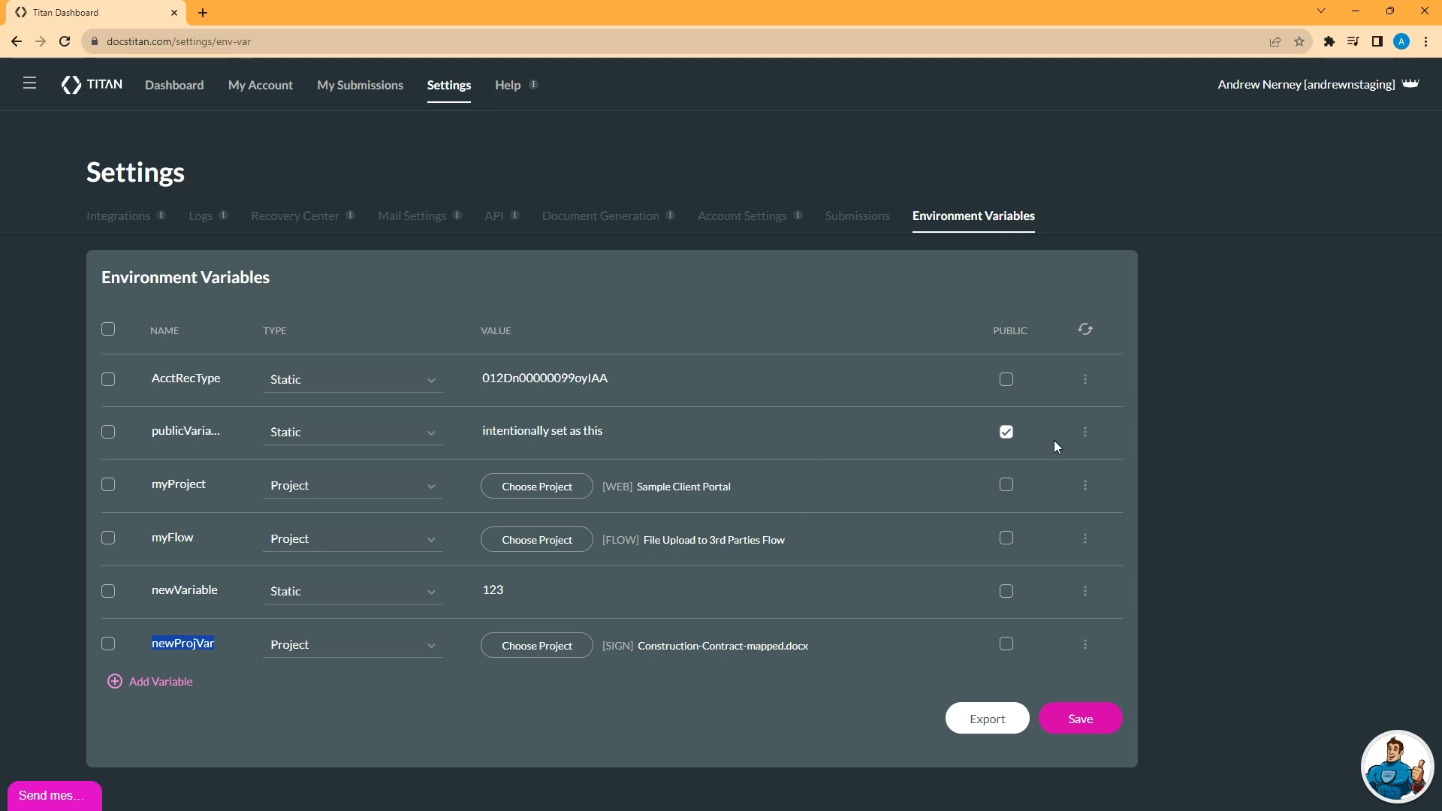
Step: Start exporting the AcctRecType variable, check the related account choices, and choose PIN as the way to specify the target account
click(1085, 382)
click(1124, 393)
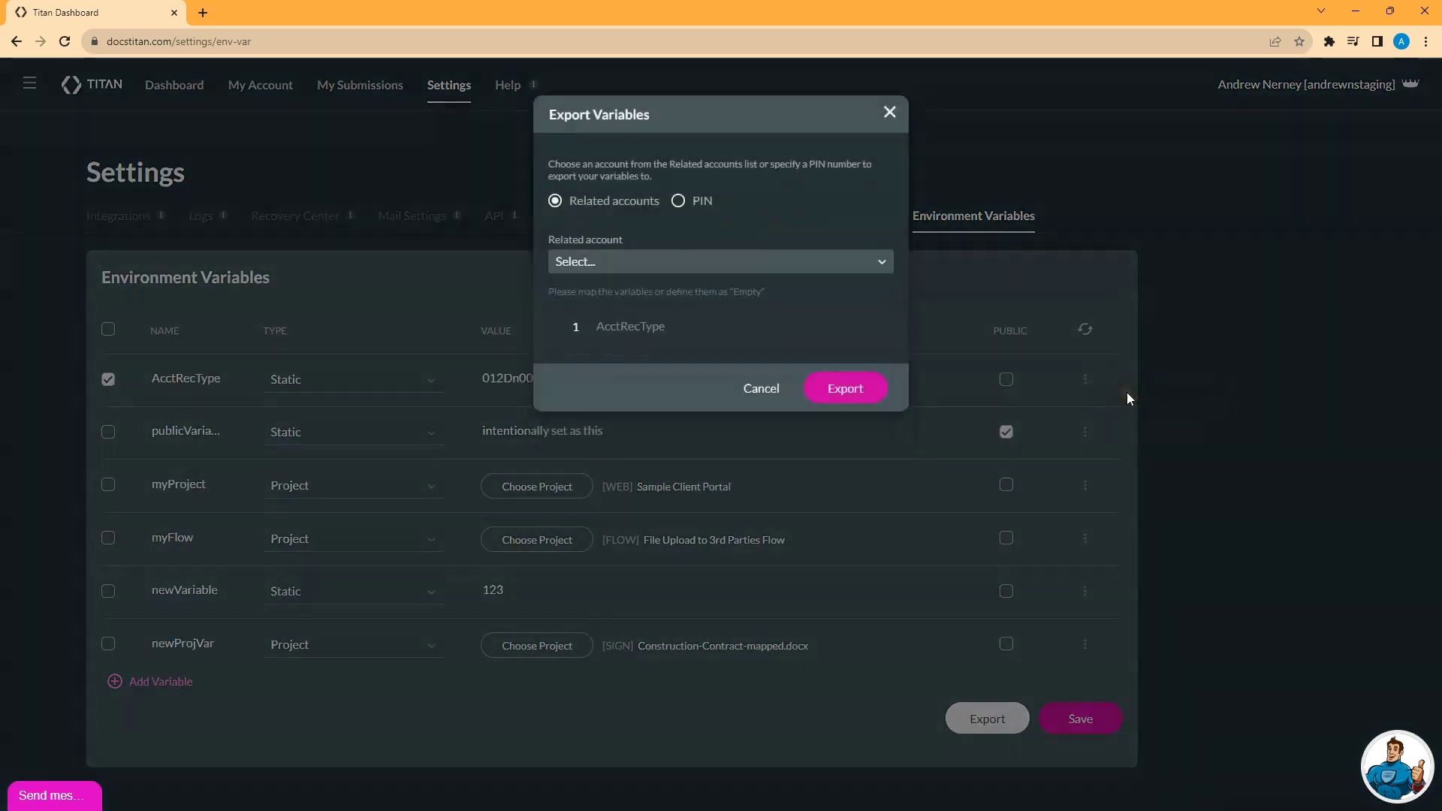
click(861, 266)
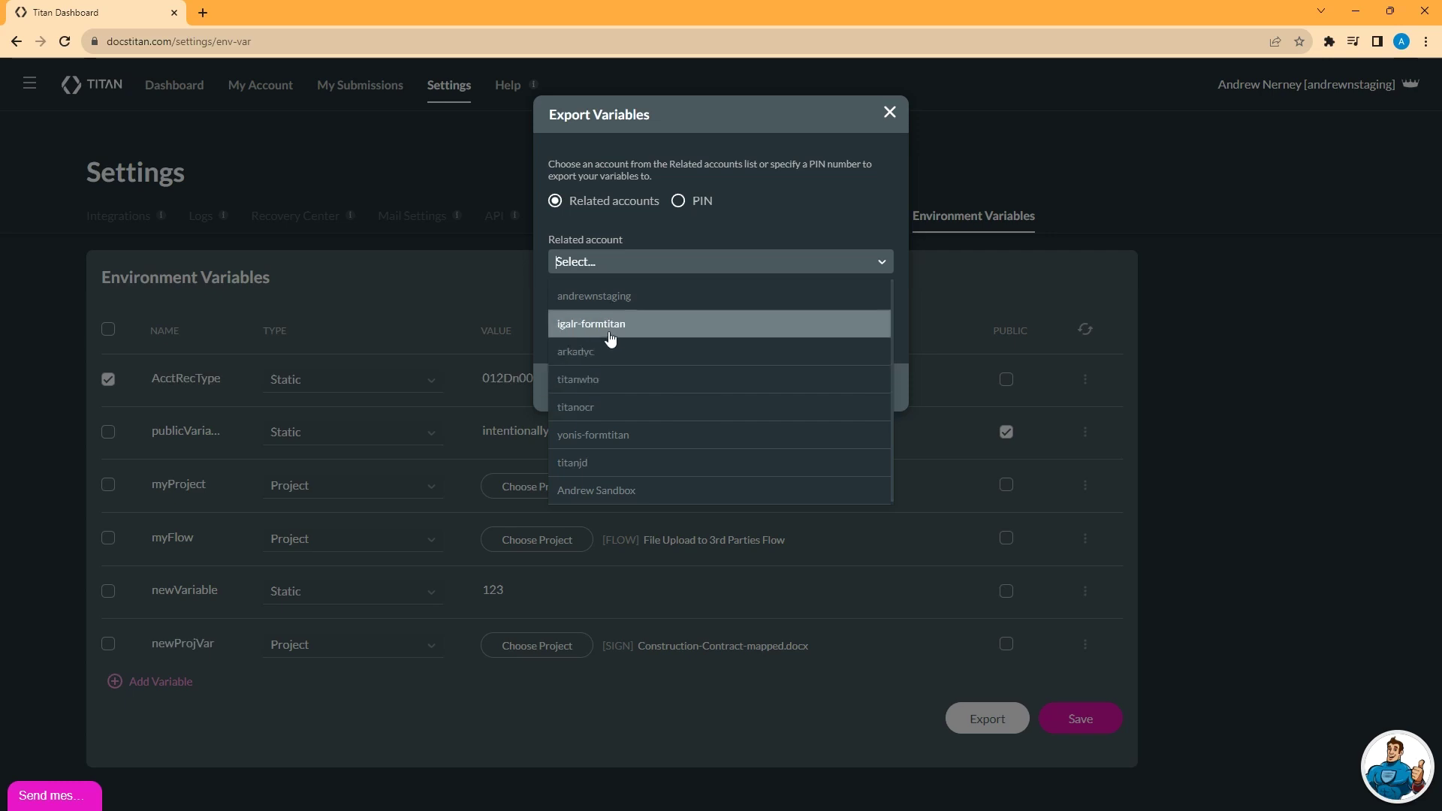
click(673, 266)
click(678, 202)
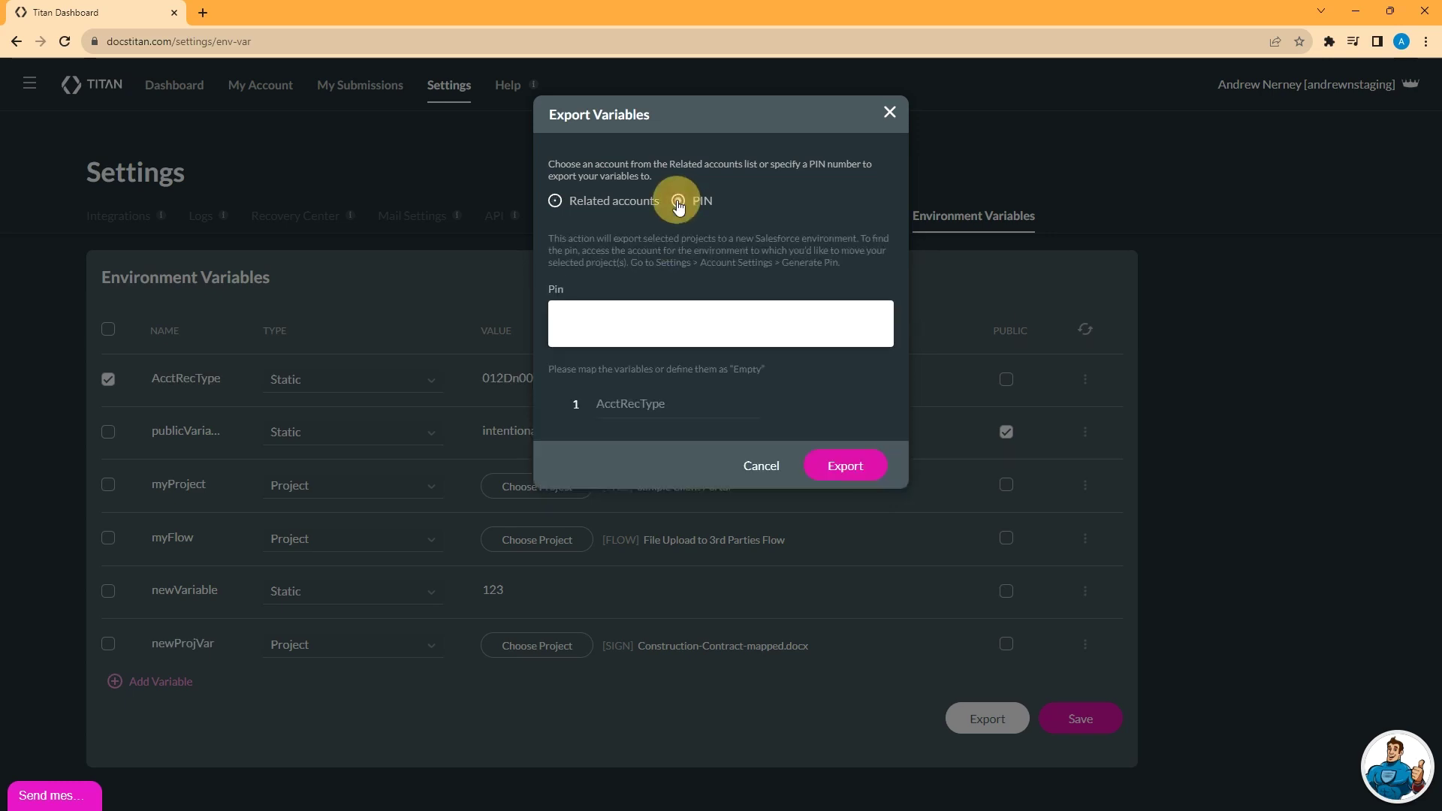
click(661, 324)
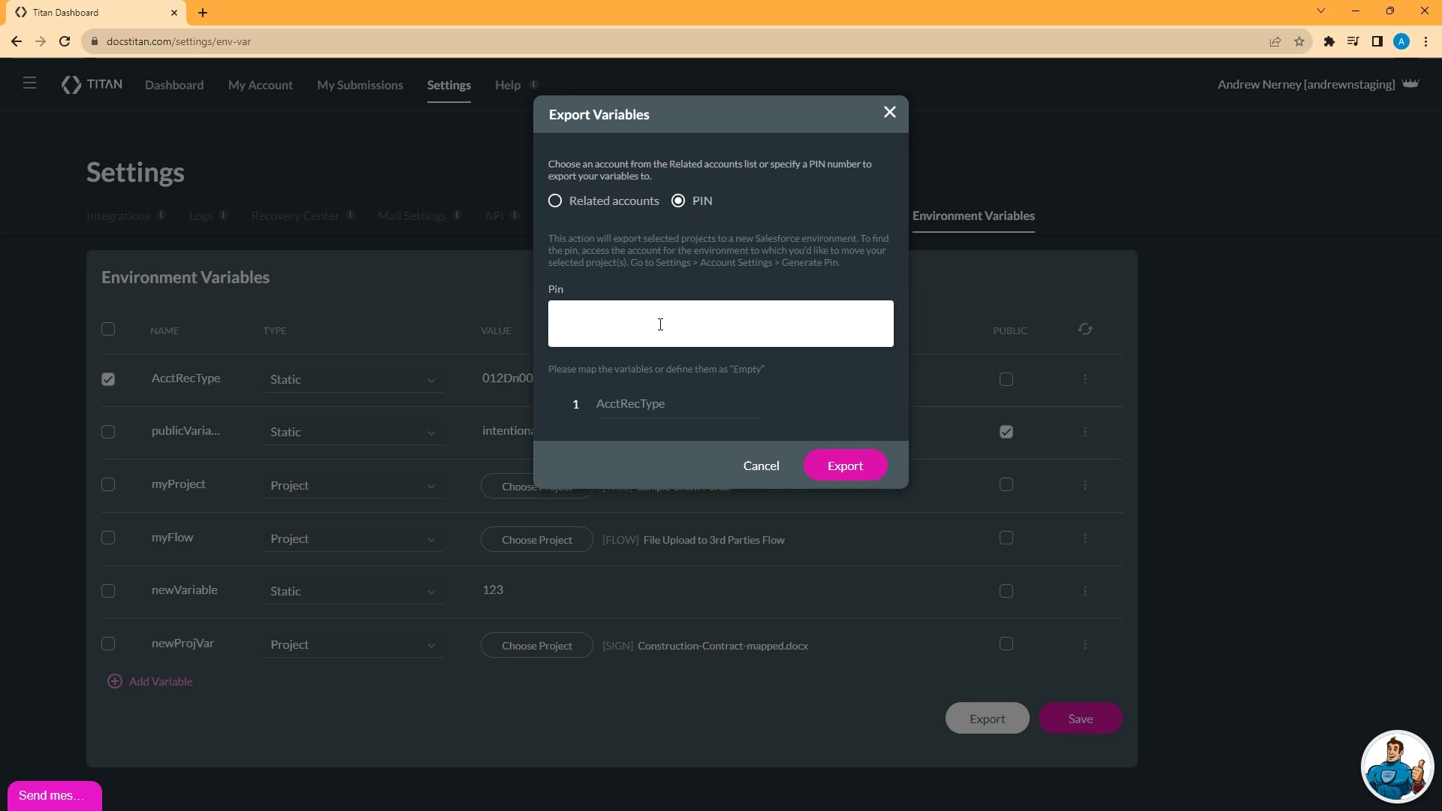